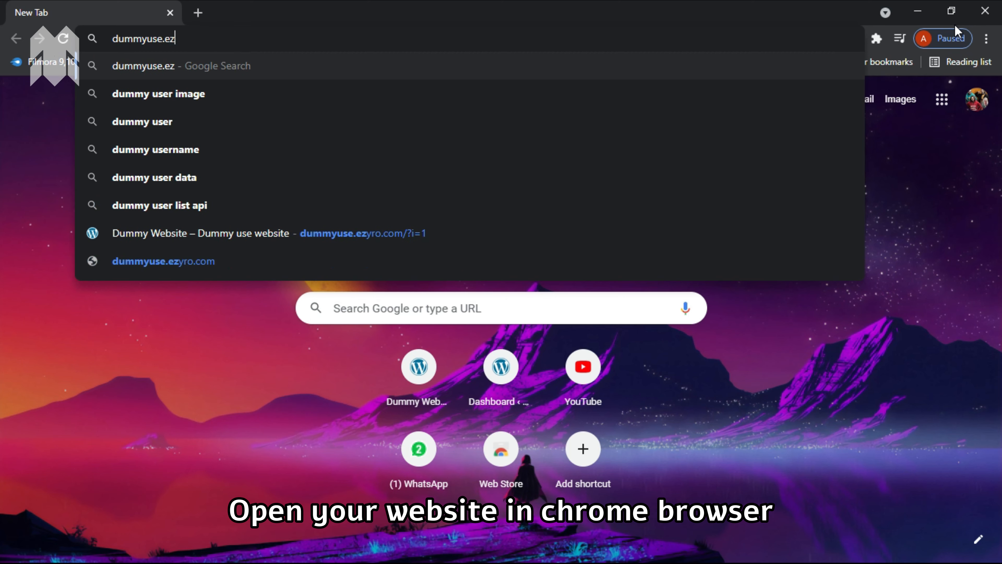
# Load the dummy site's address, then add /wp-admin to reach its WordPress login page
pyautogui.write('o')
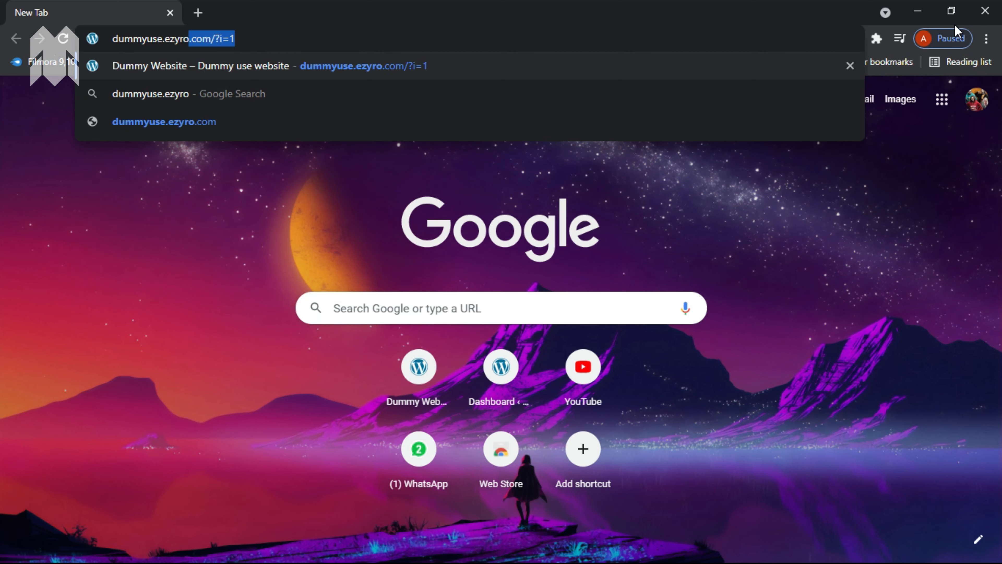
pyautogui.write('.com')
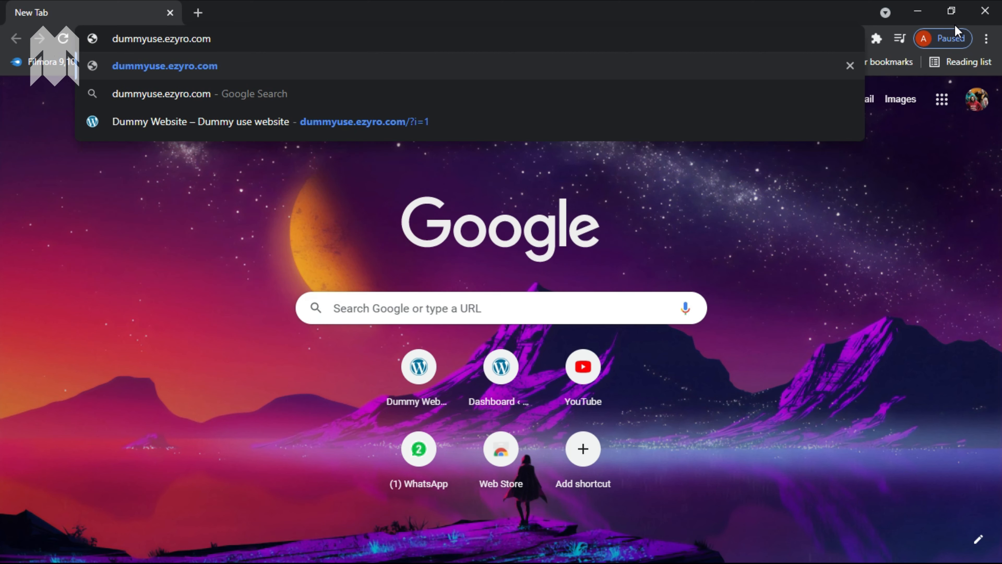
pyautogui.press('Return')
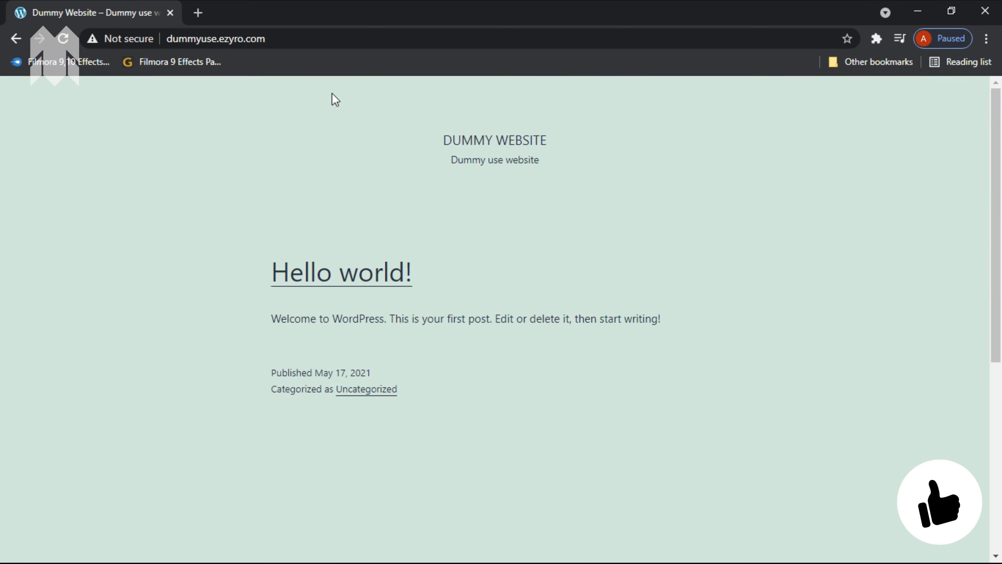
pyautogui.click(330, 43)
pyautogui.click(331, 42)
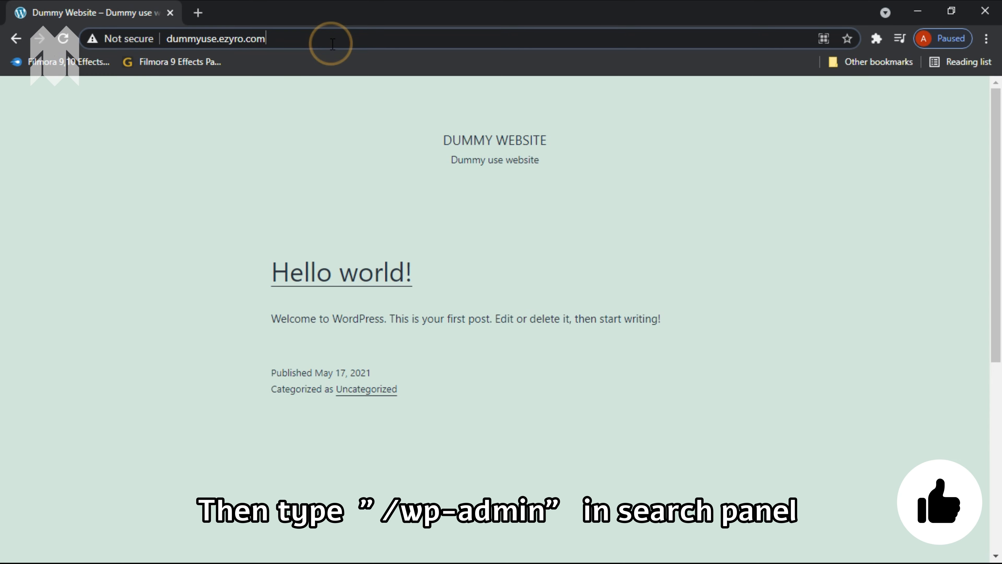
pyautogui.write('/wp-')
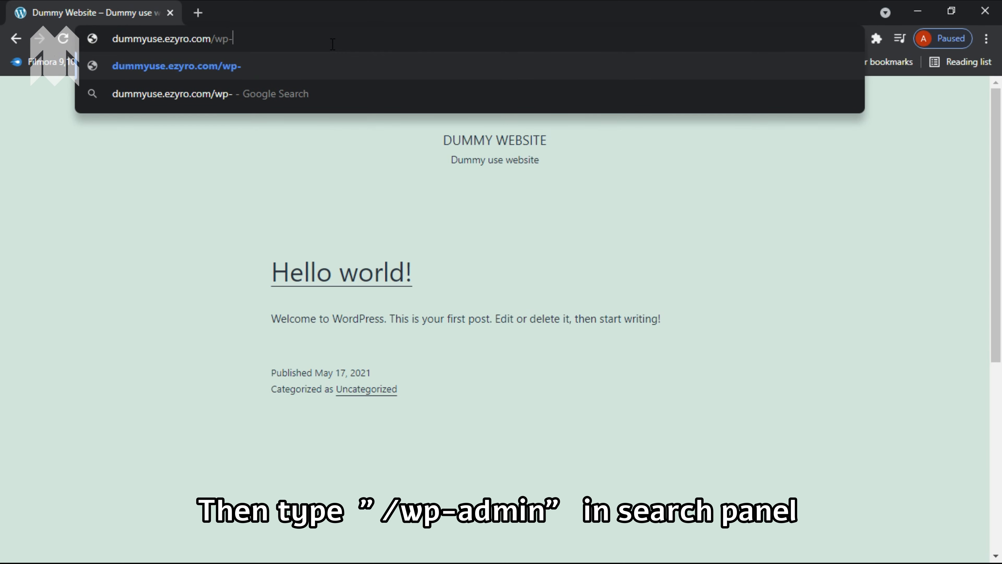
pyautogui.write('admin')
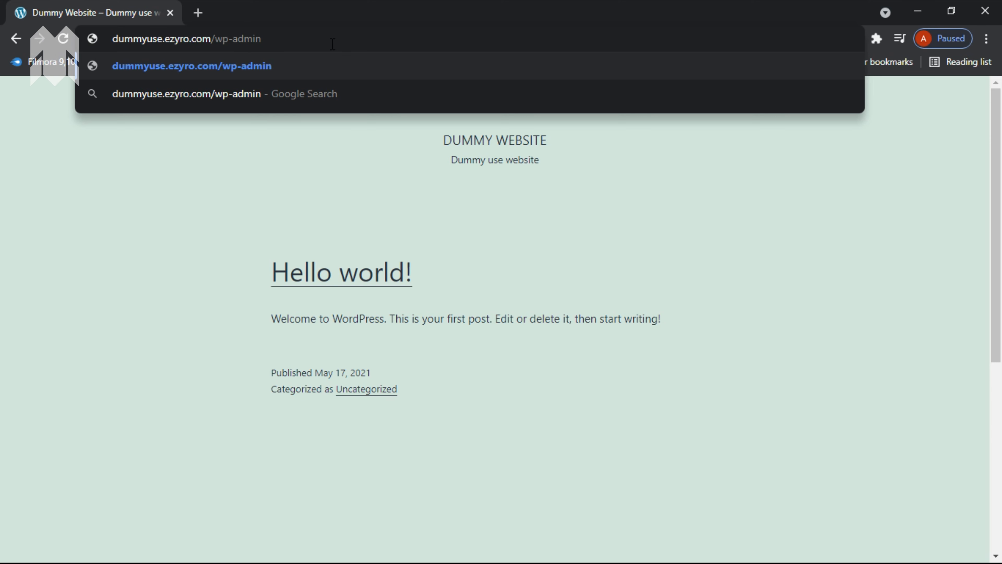
pyautogui.press('Return')
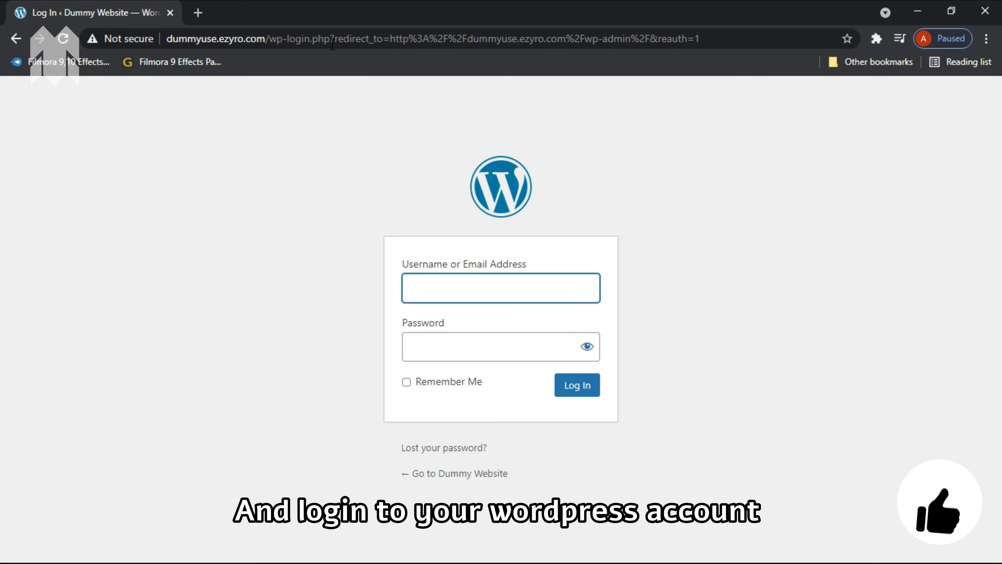
# Enter the account username on the login form and go on to the password
pyautogui.write('dummy')
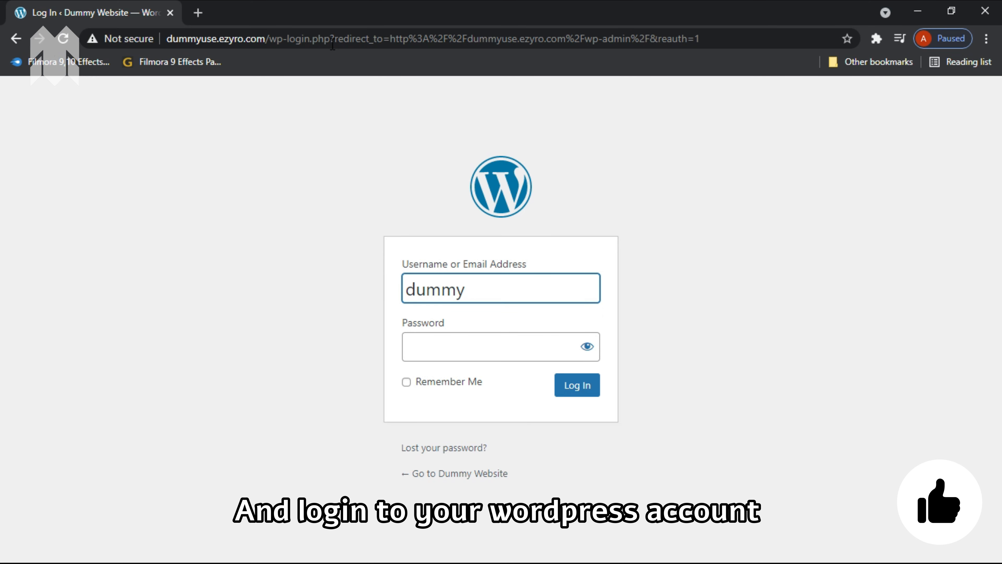
pyautogui.click(469, 342)
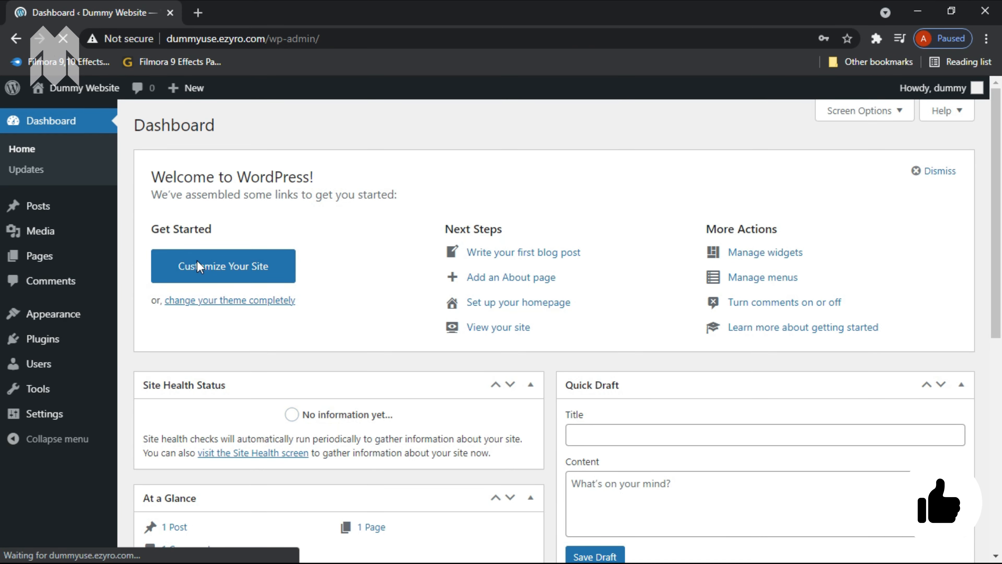
# Search the theme directory for 'astra' from Appearance > Themes > Add New
pyautogui.moveTo(94, 314)
pyautogui.click(141, 315)
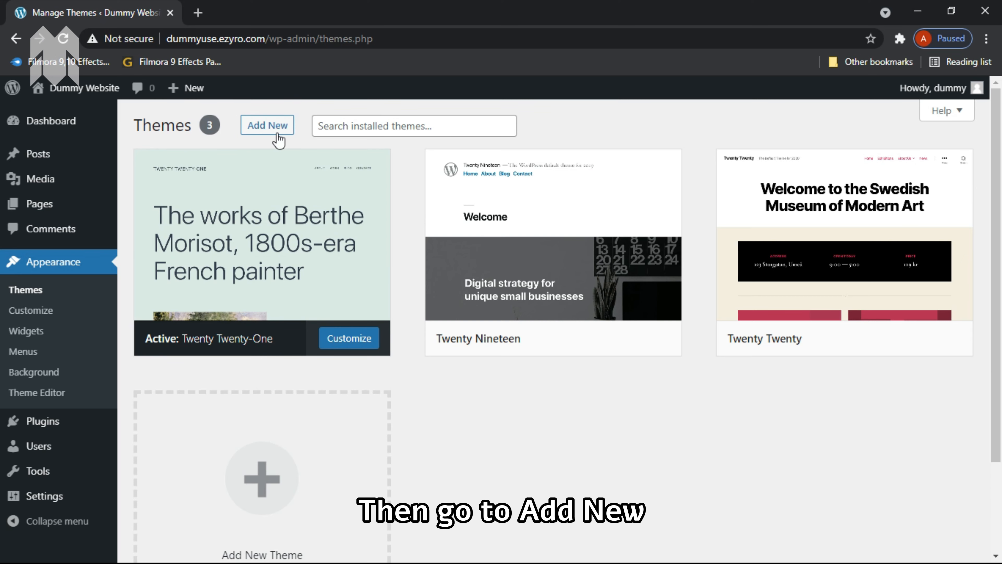
pyautogui.click(278, 124)
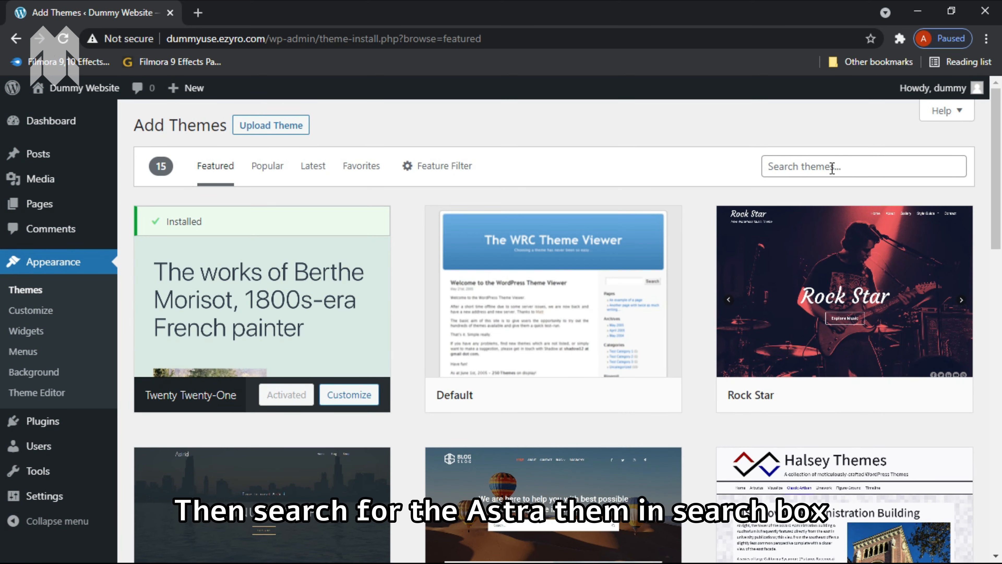
pyautogui.click(832, 168)
pyautogui.click(814, 198)
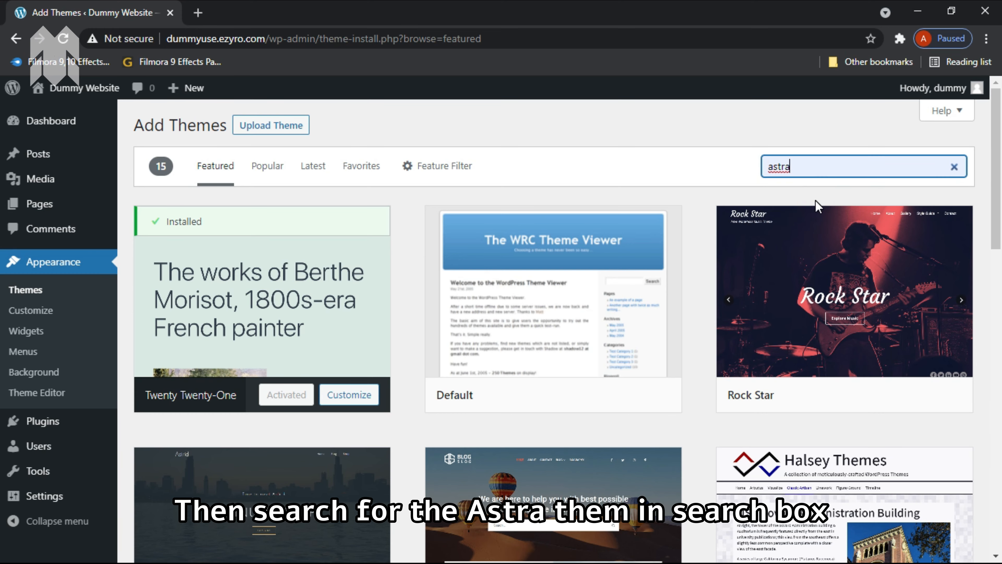
pyautogui.moveTo(192, 320)
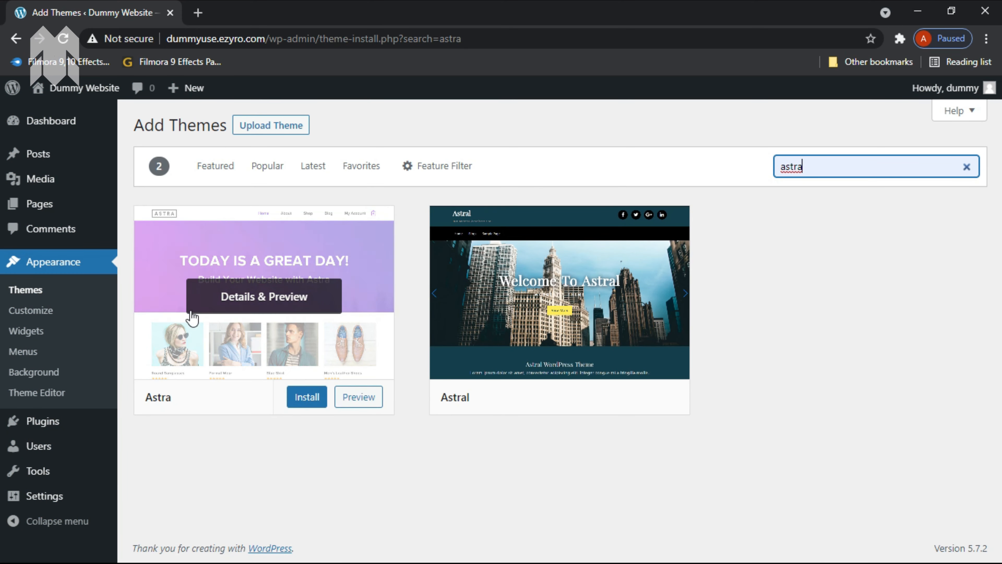
# Install the Astra theme and activate it
pyautogui.click(306, 400)
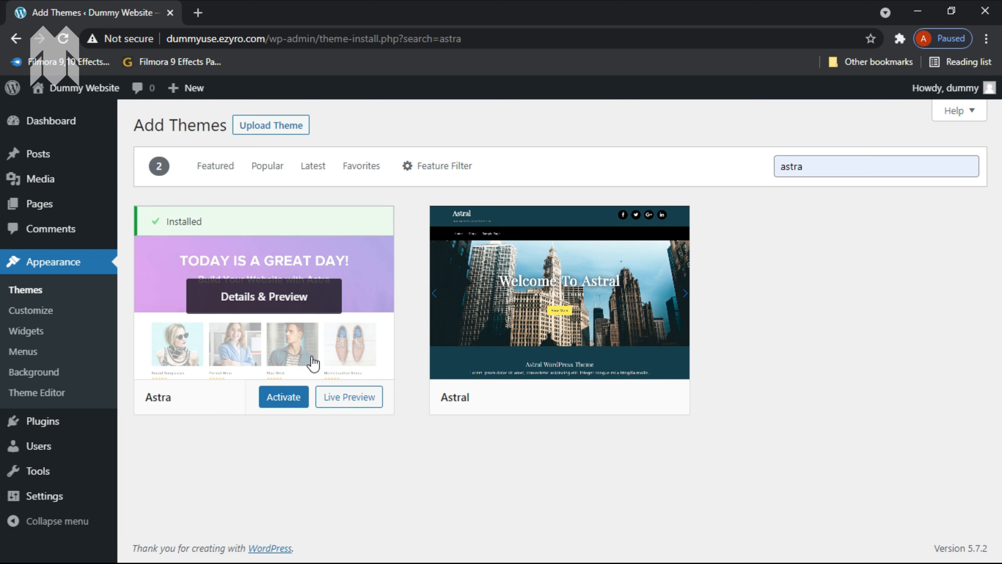
pyautogui.click(286, 398)
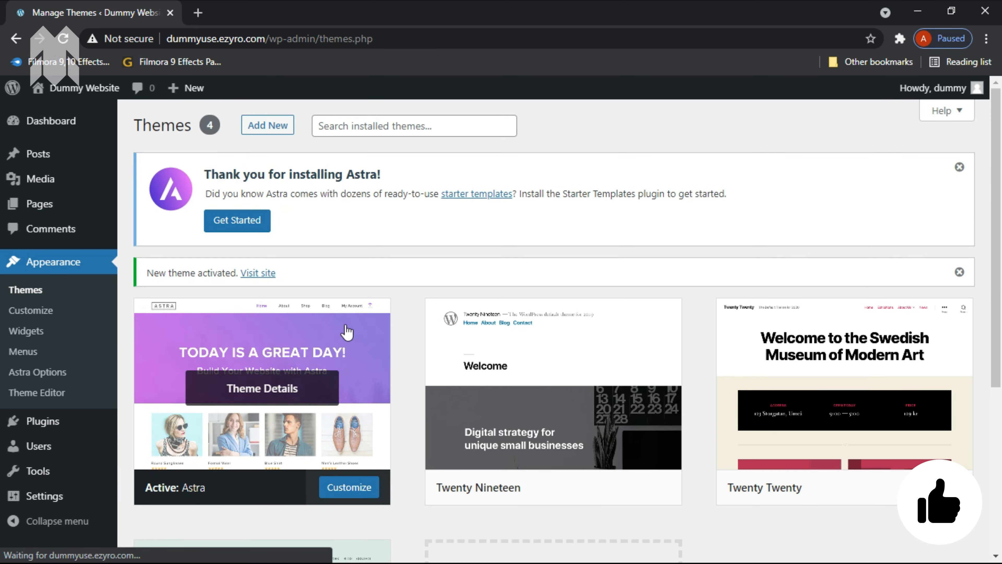
# Set up Astra's Starter Templates plugin from the Get Started notice
pyautogui.click(236, 224)
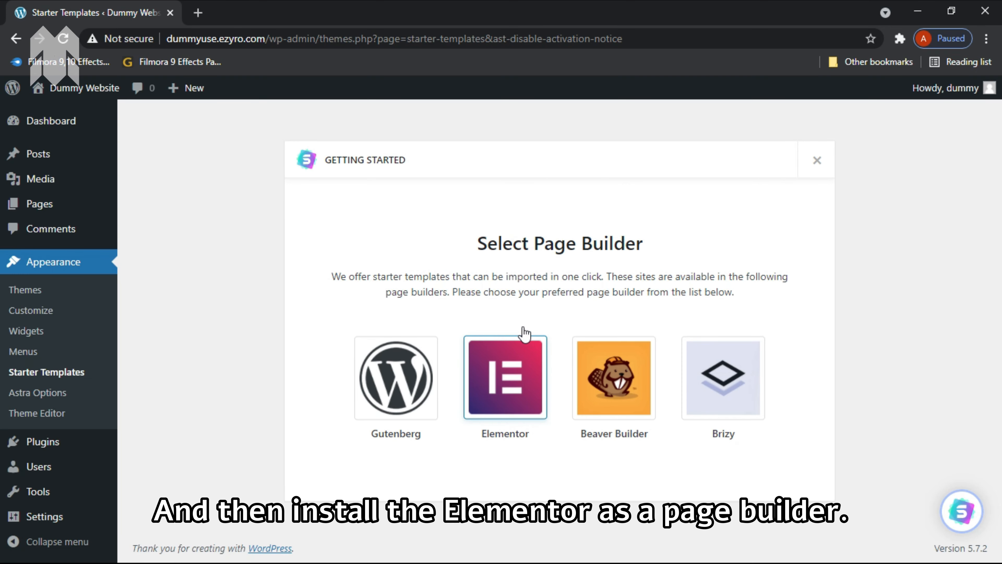
# Choose Elementor as the page builder and scroll the starter template gallery
pyautogui.click(511, 396)
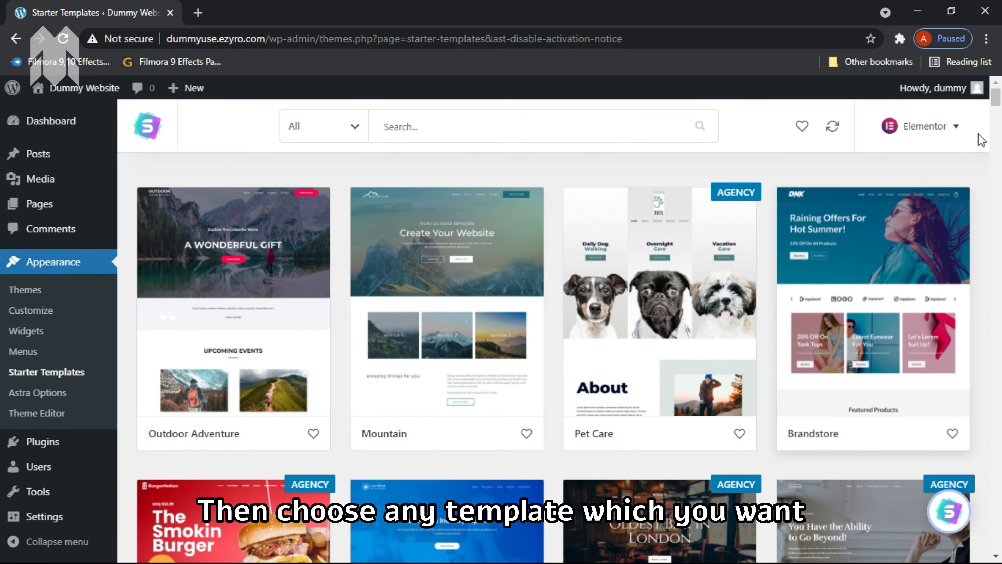
pyautogui.moveTo(1001, 98); pyautogui.dragTo(1001, 178)
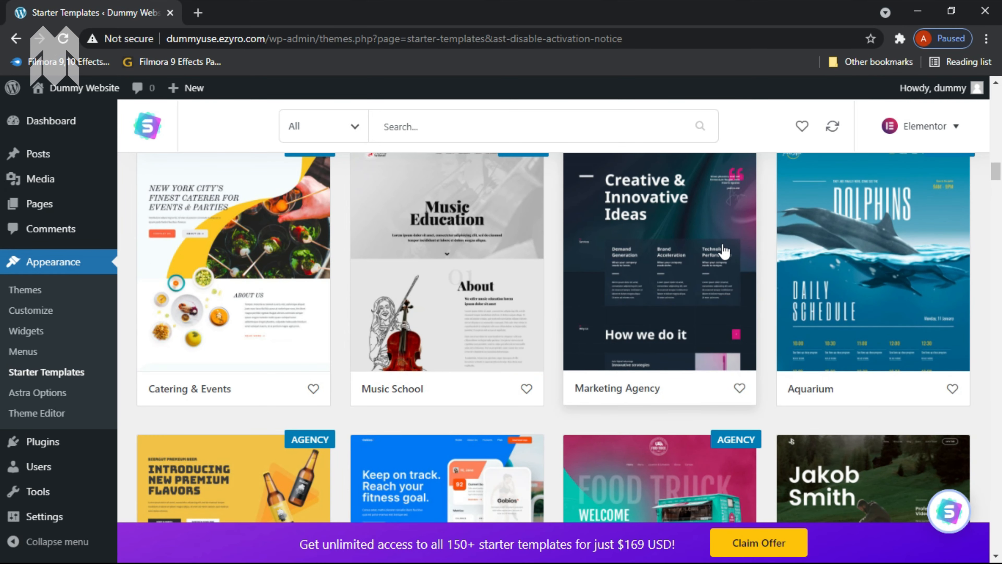
# Open Marketing Agency and preview its Case Studies, Contact, What We Do and Home pages
pyautogui.click(677, 238)
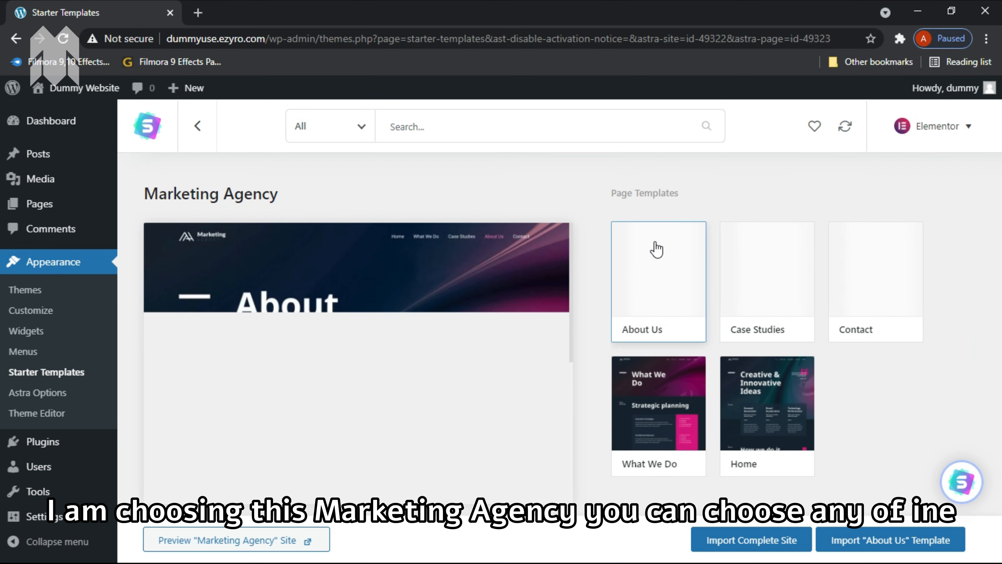
pyautogui.moveTo(572, 261)
pyautogui.mouseDown()
pyautogui.moveTo(580, 432)
pyautogui.moveTo(575, 274)
pyautogui.mouseUp()
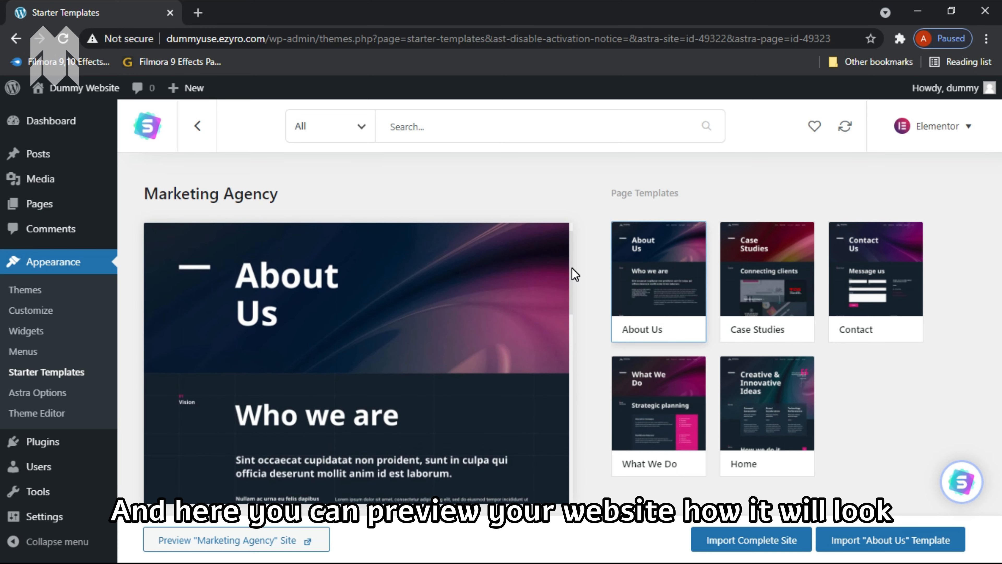
pyautogui.click(745, 268)
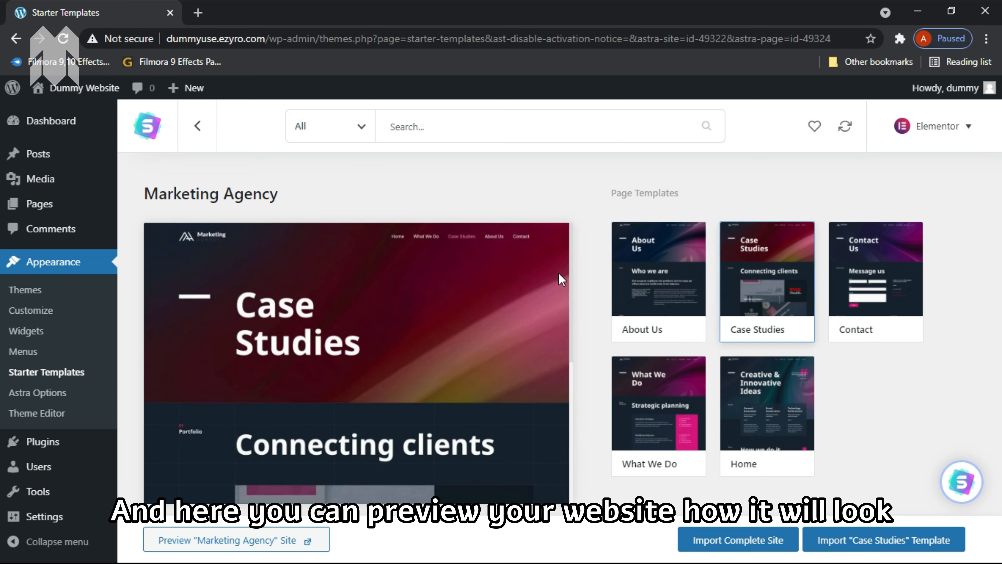
pyautogui.moveTo(572, 259)
pyautogui.mouseDown()
pyautogui.moveTo(568, 384)
pyautogui.moveTo(560, 259)
pyautogui.mouseUp()
pyautogui.click(872, 282)
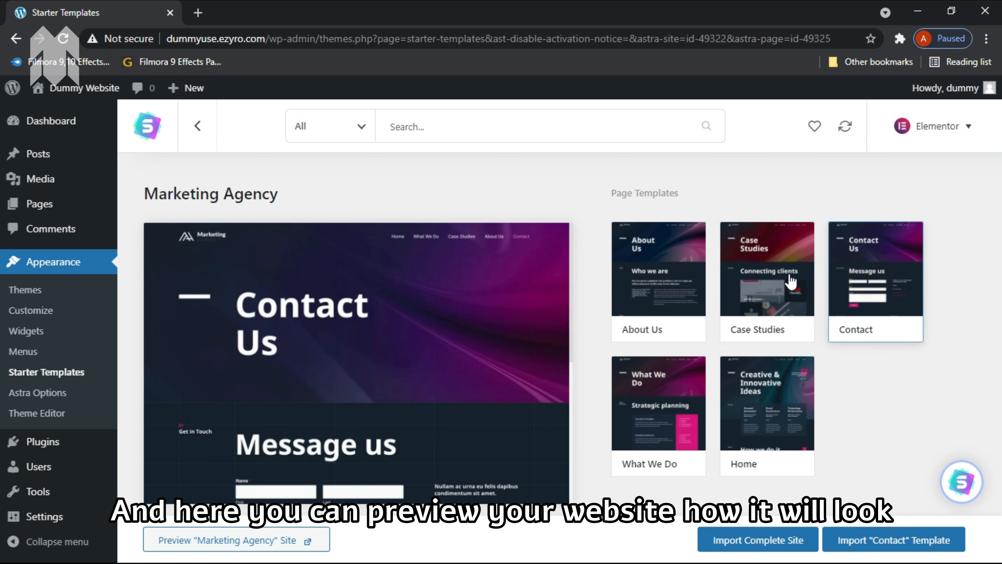
pyautogui.moveTo(572, 270)
pyautogui.mouseDown()
pyautogui.moveTo(566, 369)
pyautogui.moveTo(561, 244)
pyautogui.moveTo(574, 270)
pyautogui.moveTo(578, 486)
pyautogui.moveTo(559, 297)
pyautogui.moveTo(573, 258)
pyautogui.mouseUp()
pyautogui.click(651, 382)
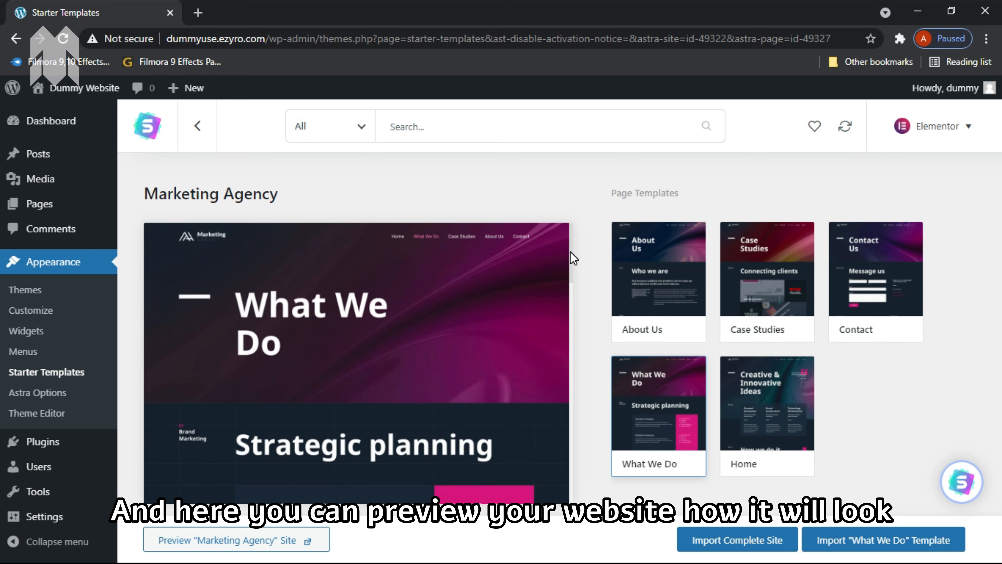
pyautogui.click(750, 407)
pyautogui.moveTo(568, 275)
pyautogui.mouseDown()
pyautogui.moveTo(570, 262)
pyautogui.moveTo(577, 463)
pyautogui.moveTo(574, 280)
pyautogui.mouseUp()
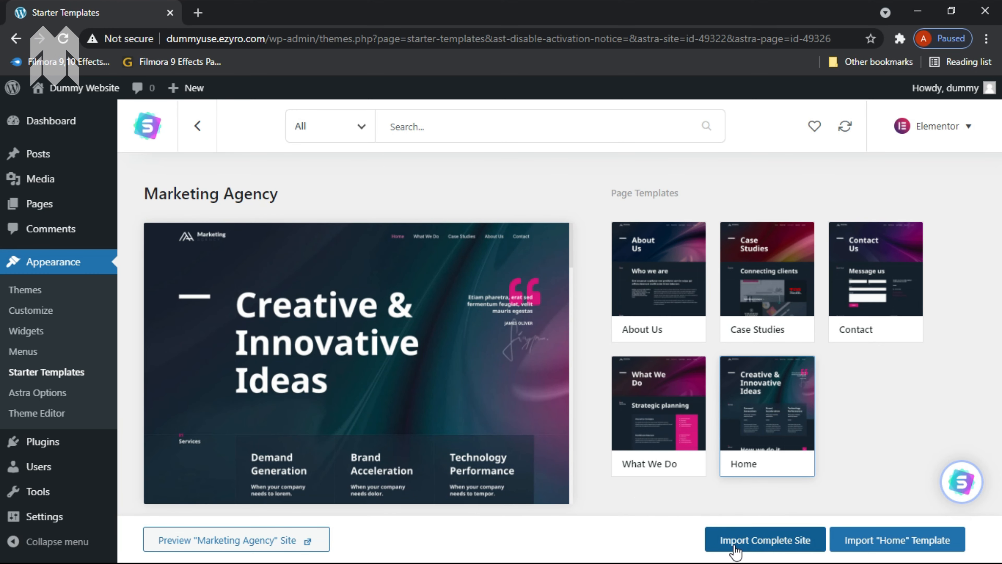
# Start the complete-site import, answering Beginner and Myself/My company in the questionnaire
pyautogui.click(757, 541)
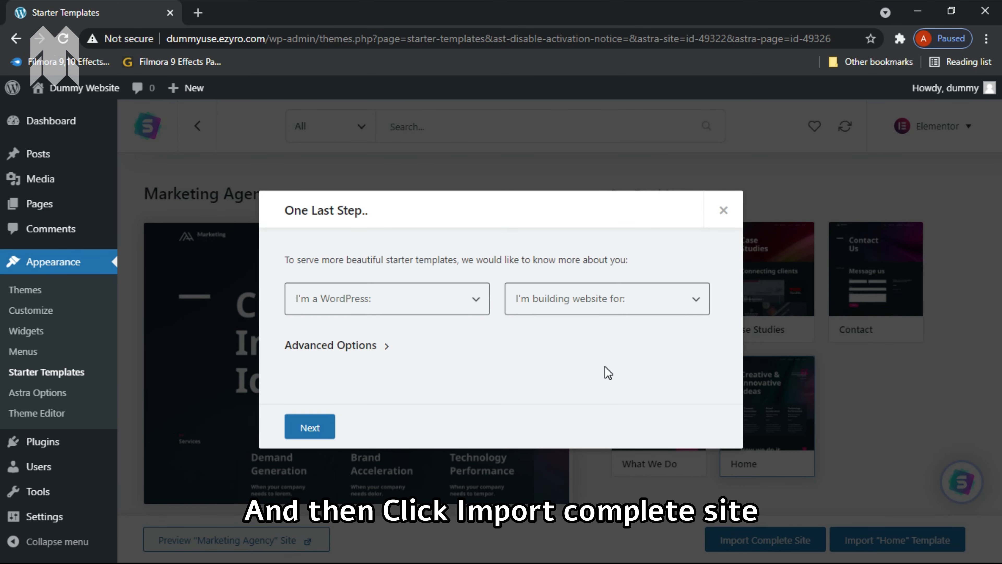
pyautogui.click(456, 313)
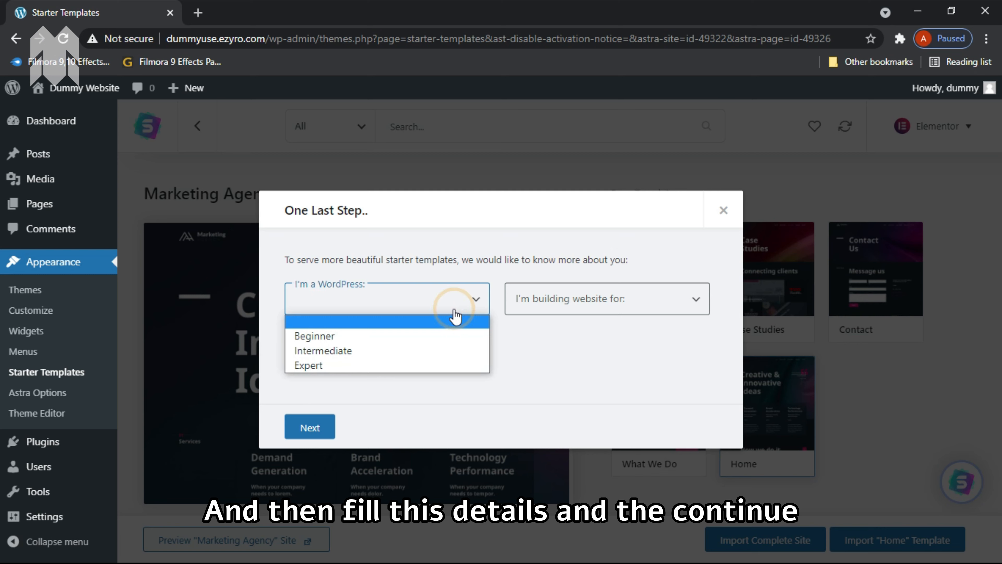
pyautogui.click(424, 335)
pyautogui.click(327, 301)
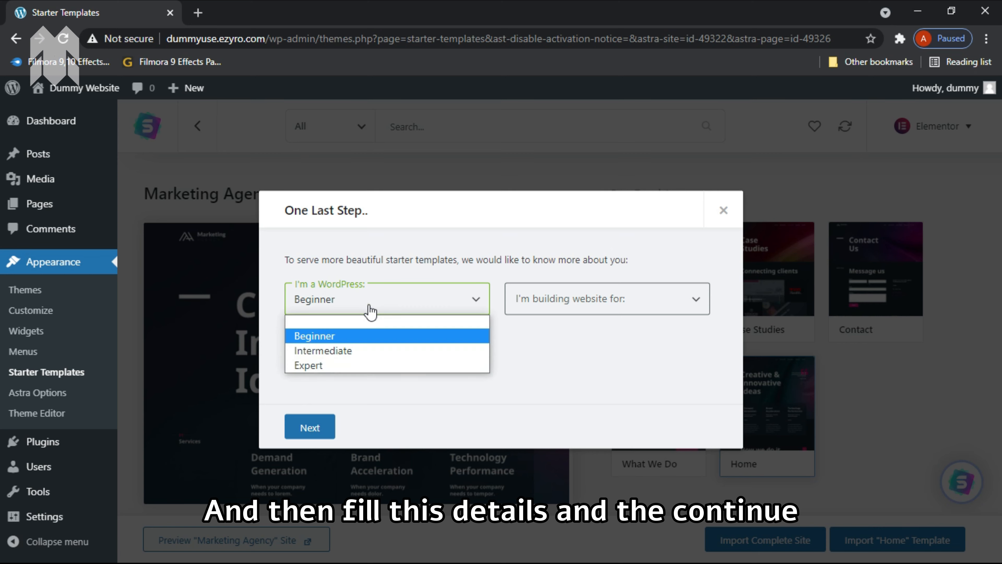
pyautogui.click(347, 337)
pyautogui.click(543, 312)
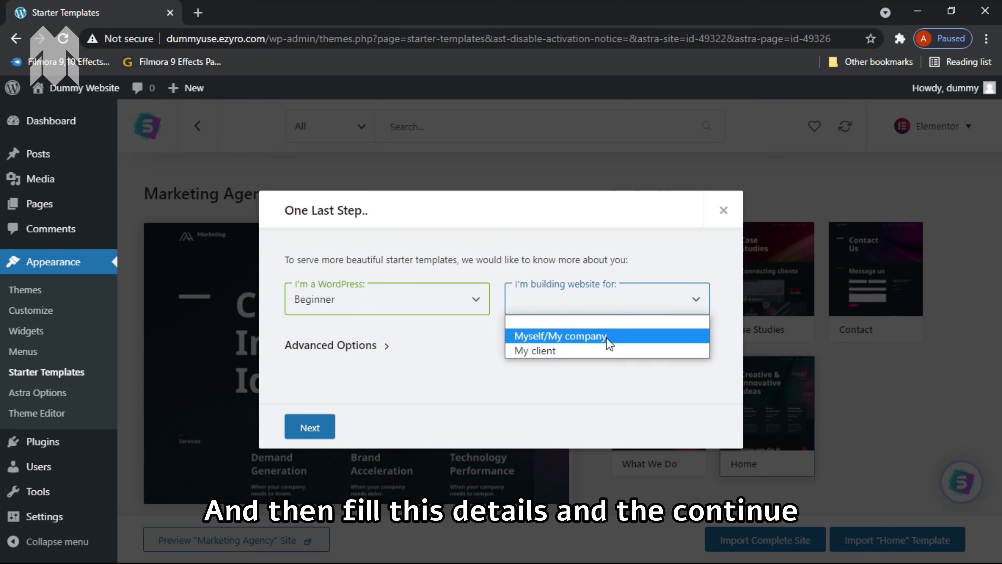
pyautogui.click(570, 336)
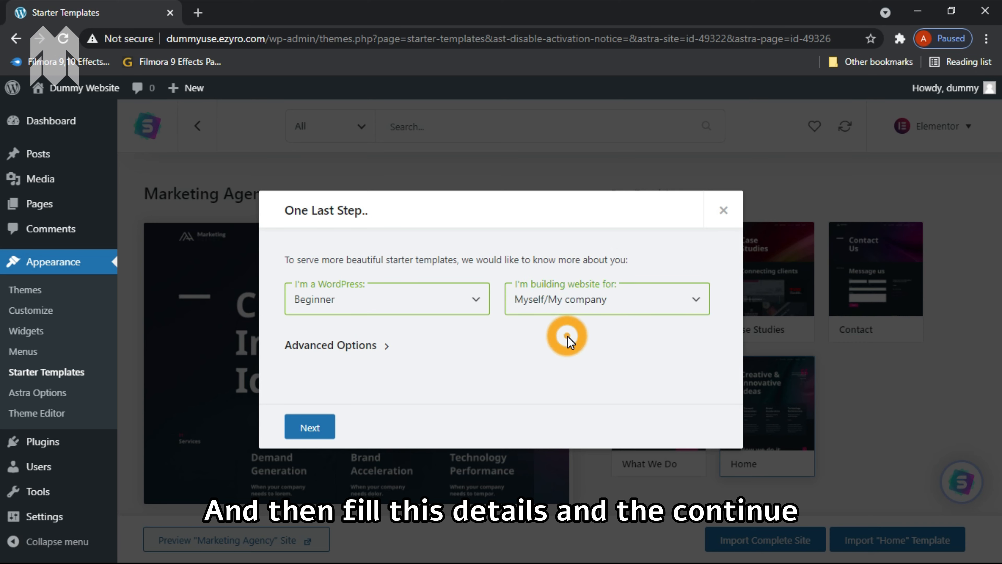
pyautogui.click(313, 428)
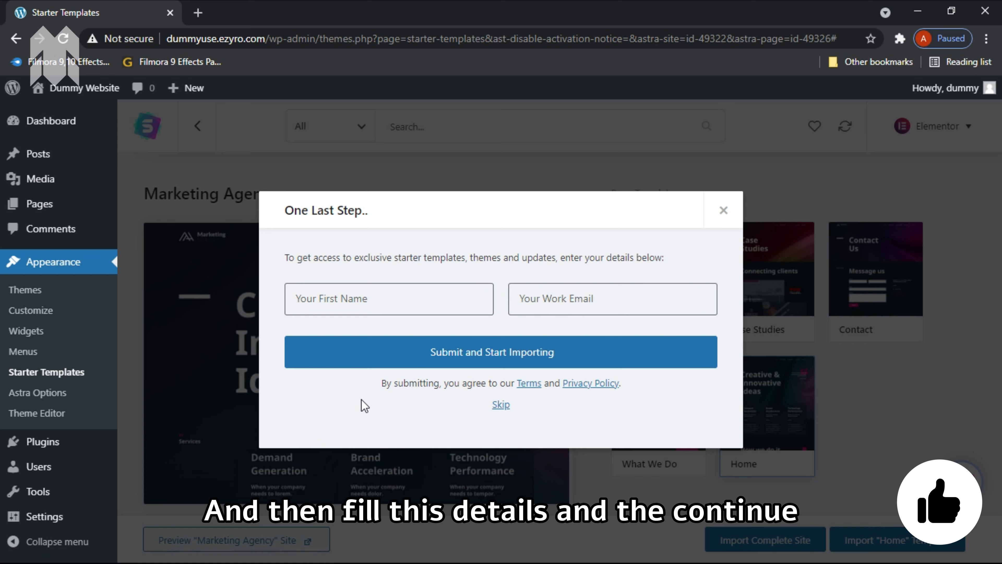
# Fill in the first name and work e-mail from saved details and submit
pyautogui.click(410, 308)
pyautogui.click(398, 333)
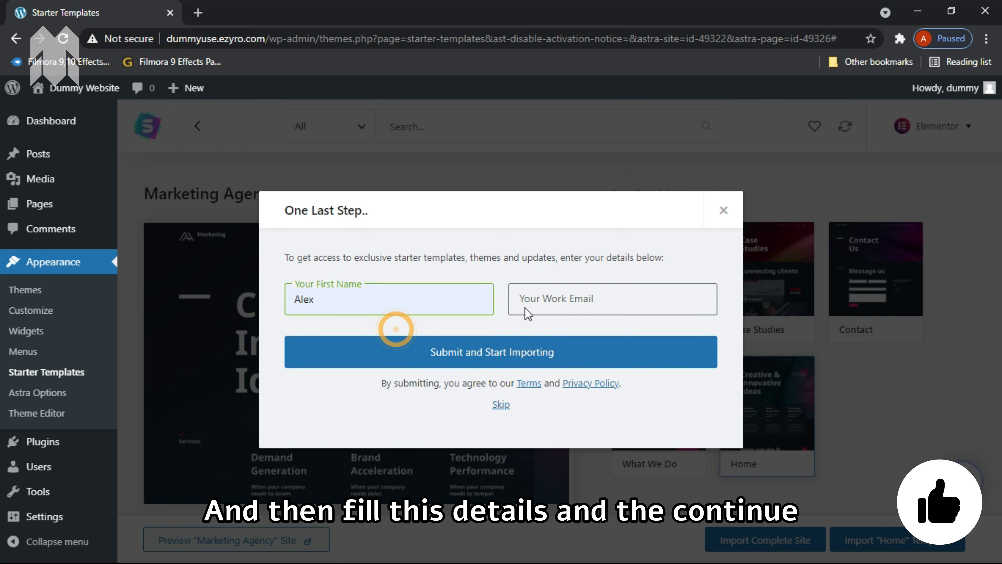
pyautogui.click(587, 293)
pyautogui.click(575, 335)
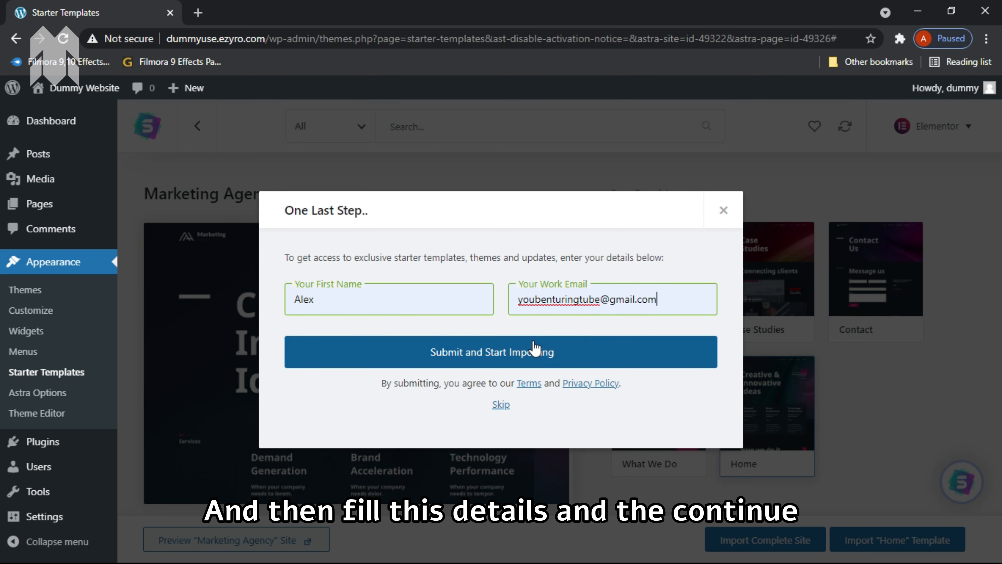
pyautogui.click(523, 353)
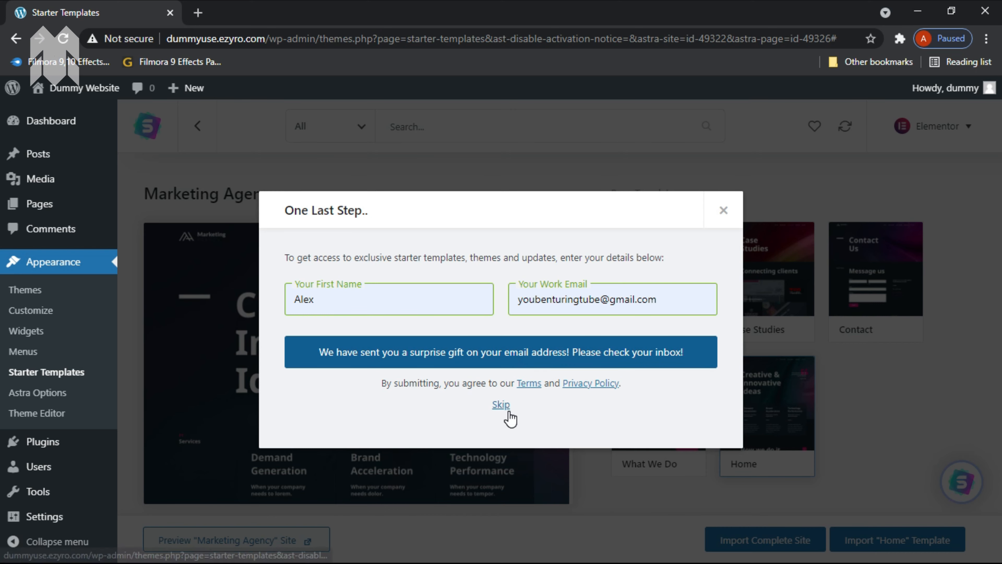
# Skip the One Last Step dialog so the Marketing Agency import begins
pyautogui.click(503, 405)
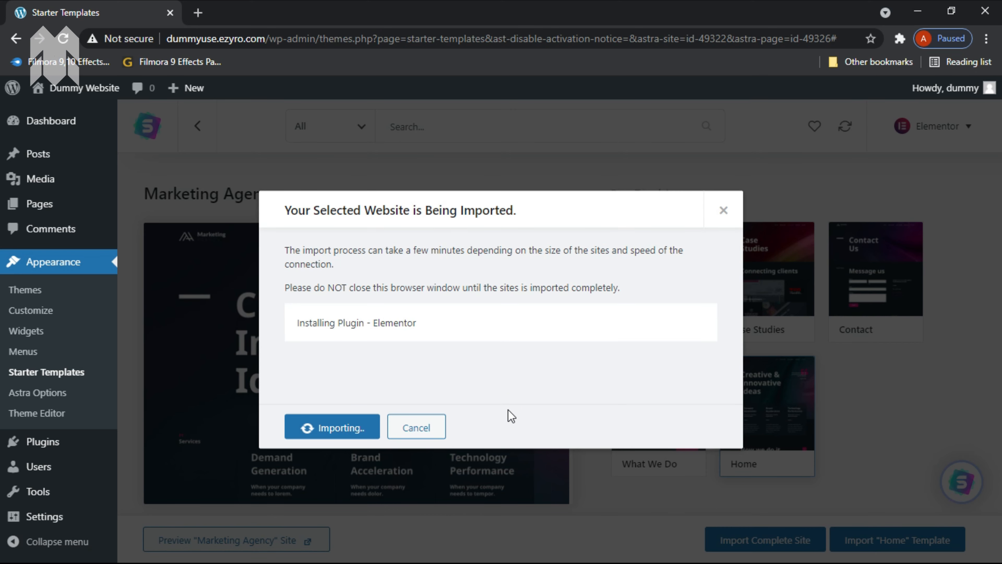